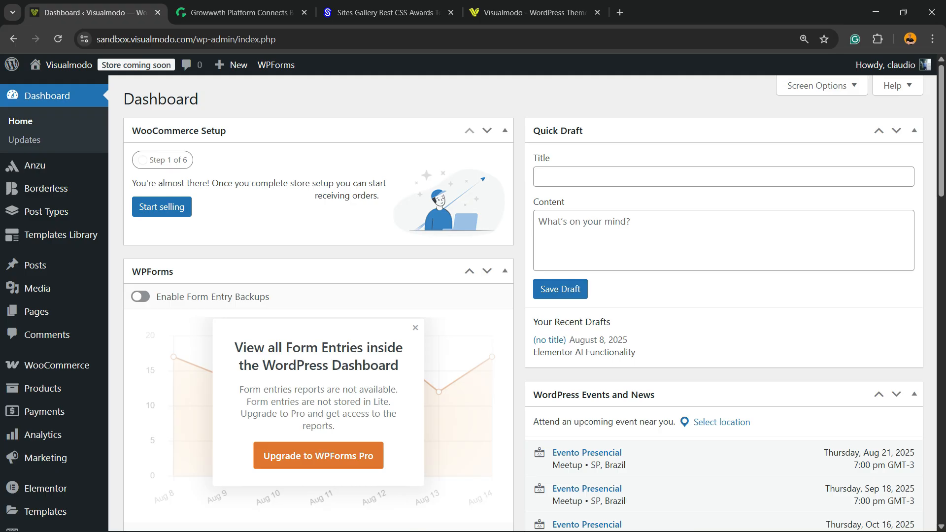
{"action": "key", "text": "ctrl+l"}
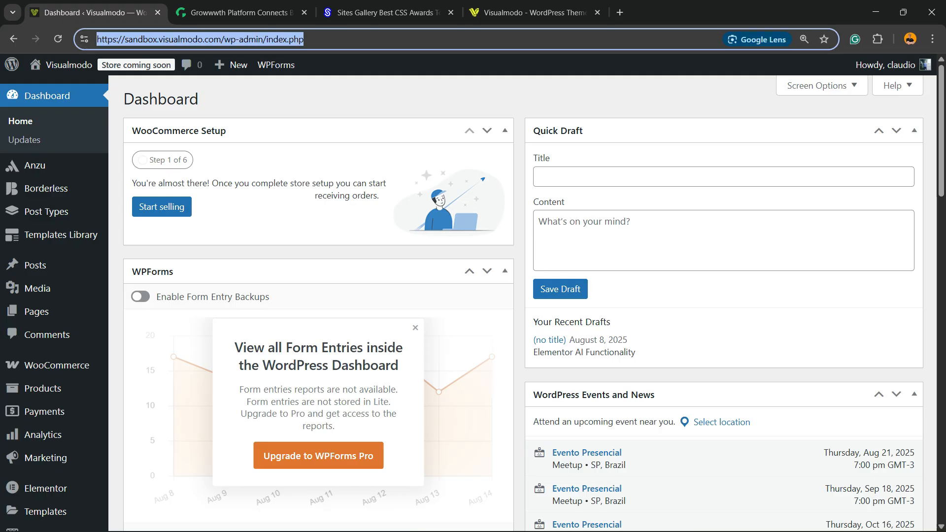
{"action": "left_click", "coordinate": [181, 39]}
{"action": "left_click_drag", "start_coordinate": [221, 39], "coordinate": [267, 39]}
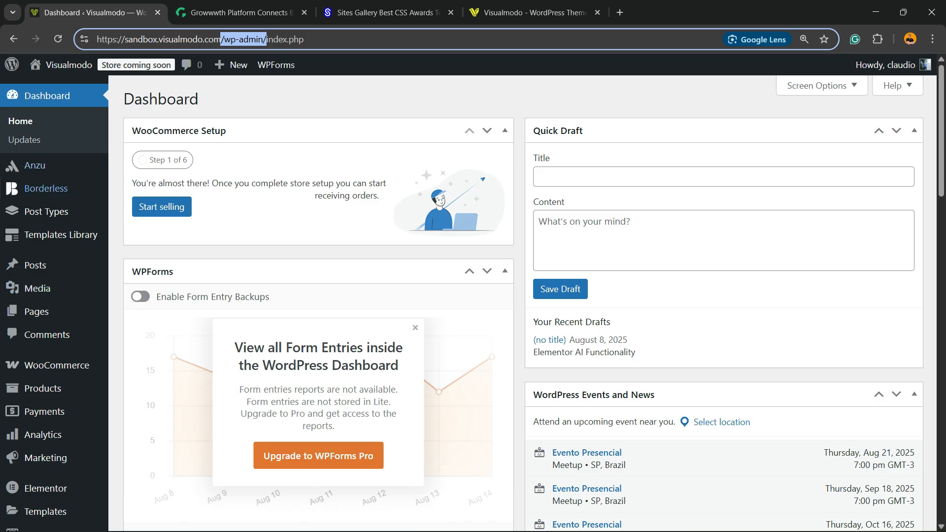
- Open the page for adding plugins and search it for "SearchWP Live Ajax Search"
{"action": "scroll", "coordinate": [29, 266], "scroll_direction": "down", "scroll_amount": 2}
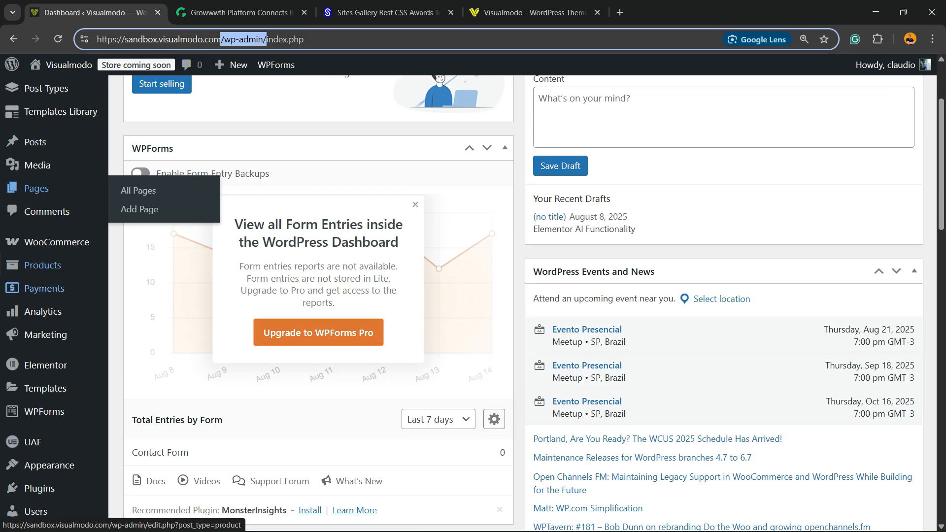
{"action": "mouse_move", "coordinate": [39, 488]}
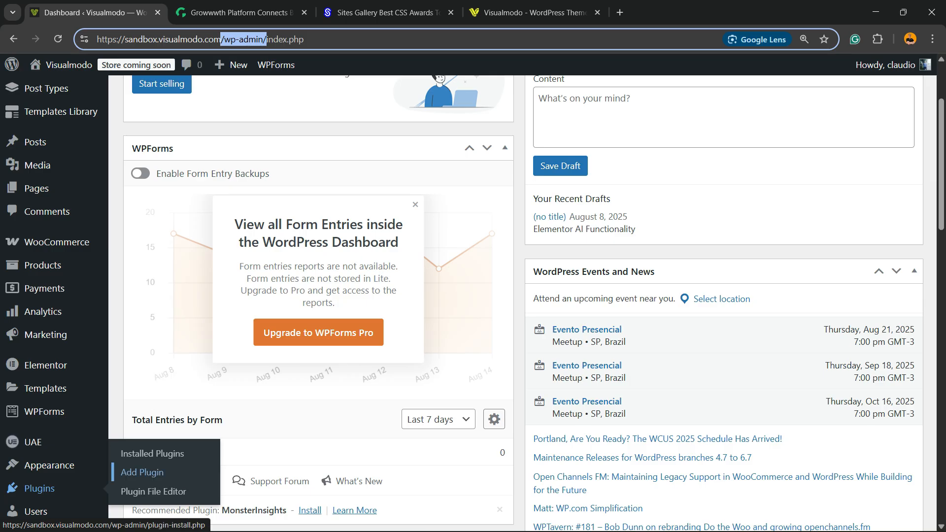
{"action": "left_click", "coordinate": [168, 470]}
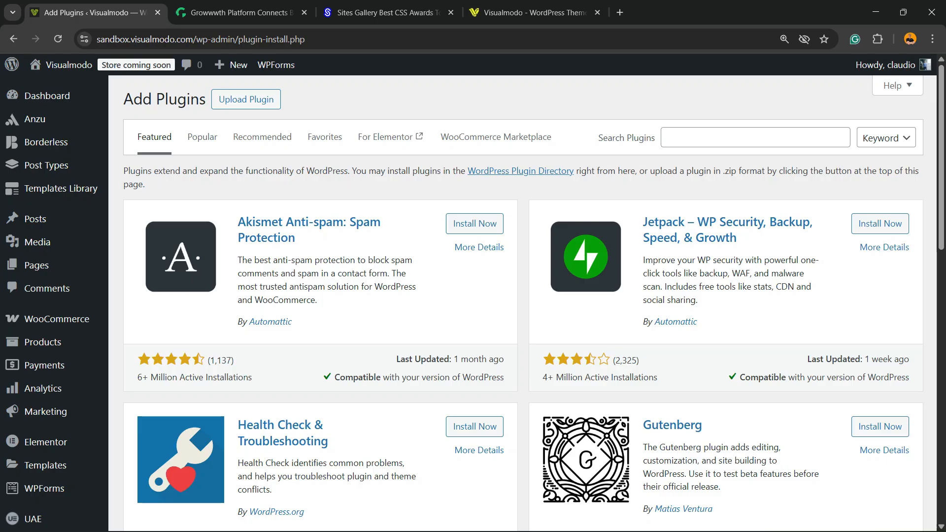
{"action": "left_click", "coordinate": [756, 138]}
{"action": "type", "text": "SearchWP Live Ajax Search"}
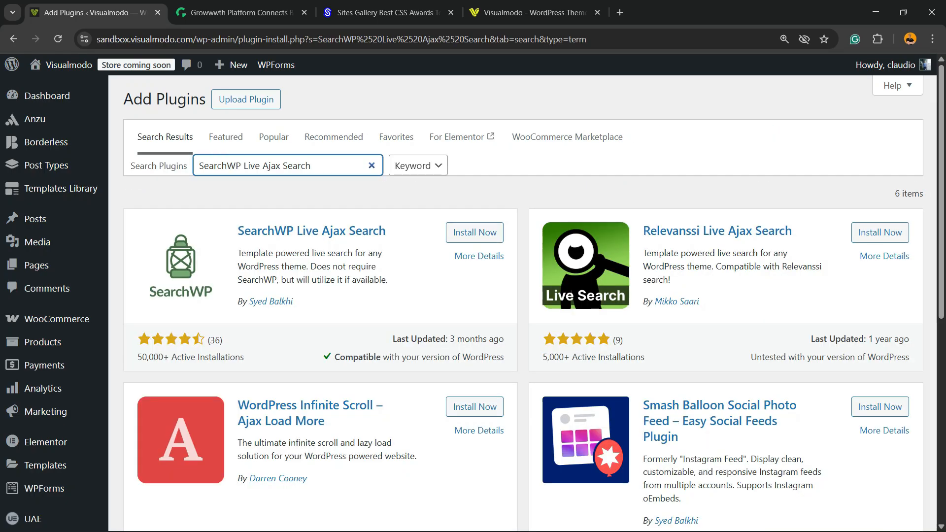
- Install and activate the SearchWP Live Ajax Search plugin
{"action": "left_click_drag", "start_coordinate": [237, 231], "coordinate": [386, 230]}
{"action": "left_click", "coordinate": [474, 232]}
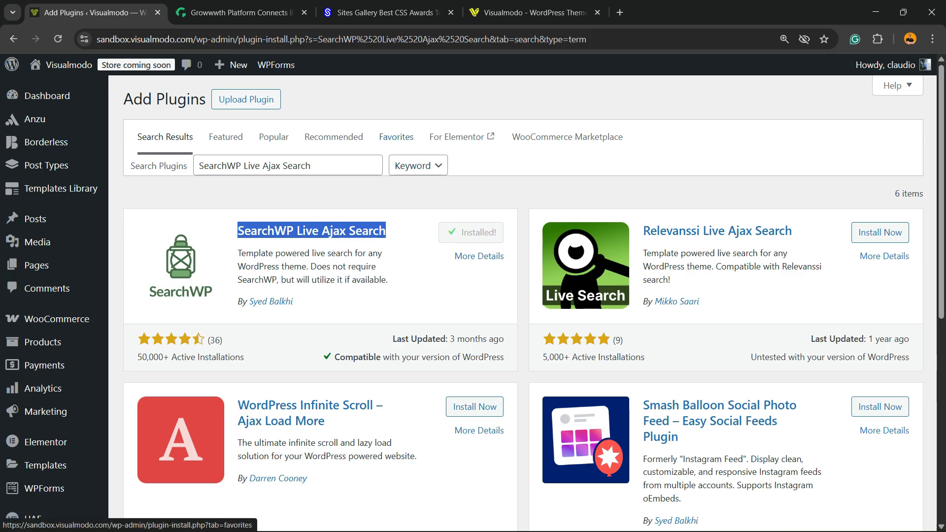
{"action": "left_click", "coordinate": [481, 232]}
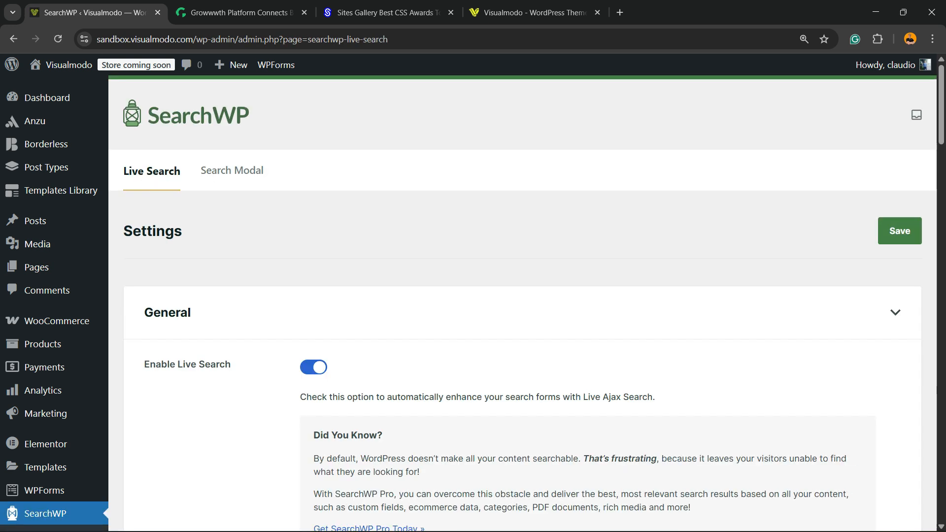
- Enlarge the SearchWP settings page and examine the Enable Live Search, Upgrade to Pro and layout theme options
{"action": "scroll", "coordinate": [473, 296], "scroll_direction": "down", "scroll_amount": 3}
{"action": "key", "text": "ctrl+plus"}
{"action": "key", "text": "ctrl+plus"}
{"action": "key", "text": "ctrl+plus"}
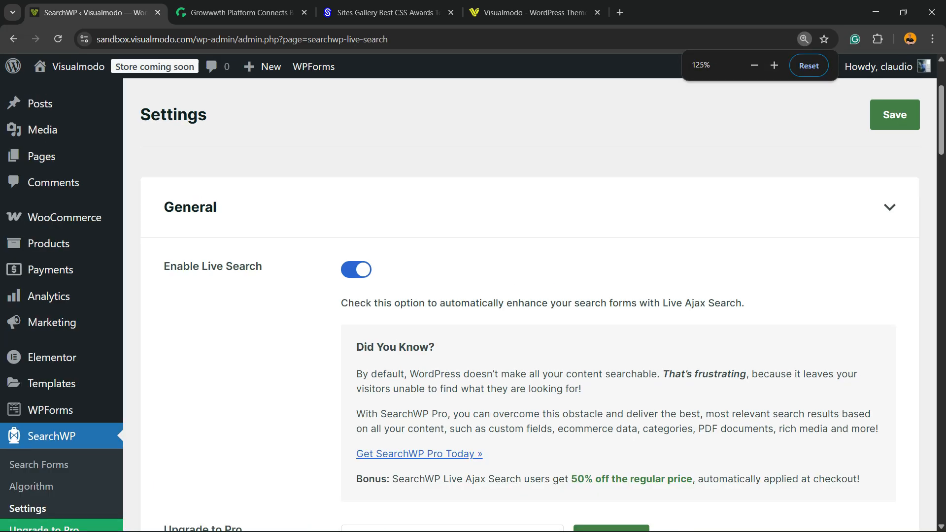
{"action": "triple_click", "coordinate": [255, 308]}
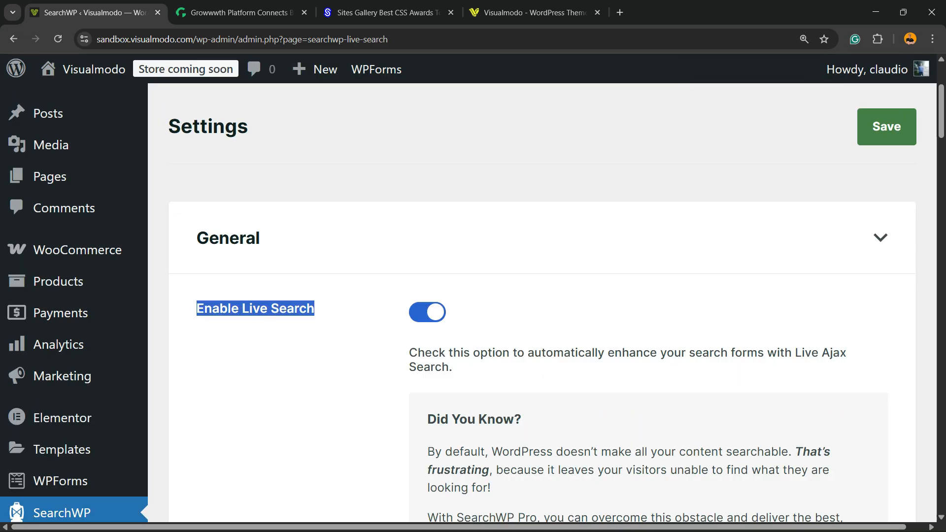
{"action": "scroll", "coordinate": [542, 296], "scroll_direction": "down", "scroll_amount": 5}
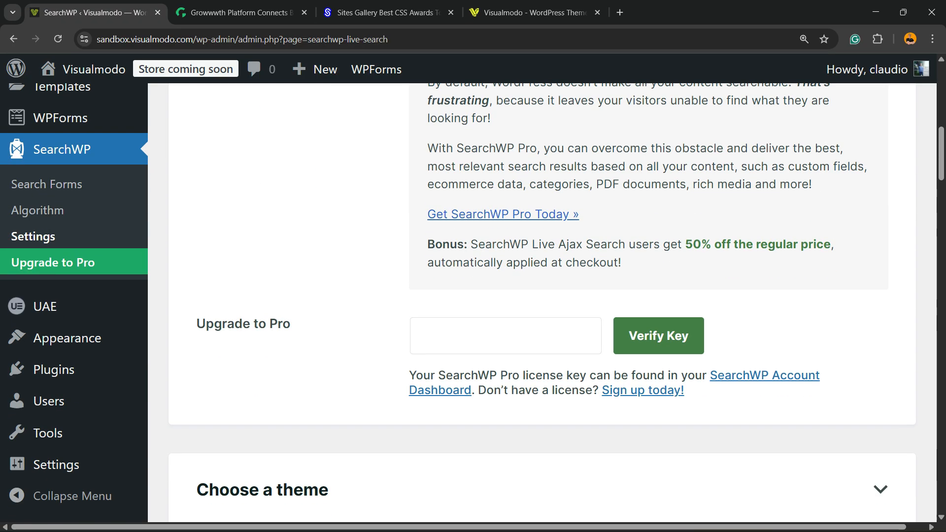
{"action": "scroll", "coordinate": [541, 295], "scroll_direction": "down", "scroll_amount": 3}
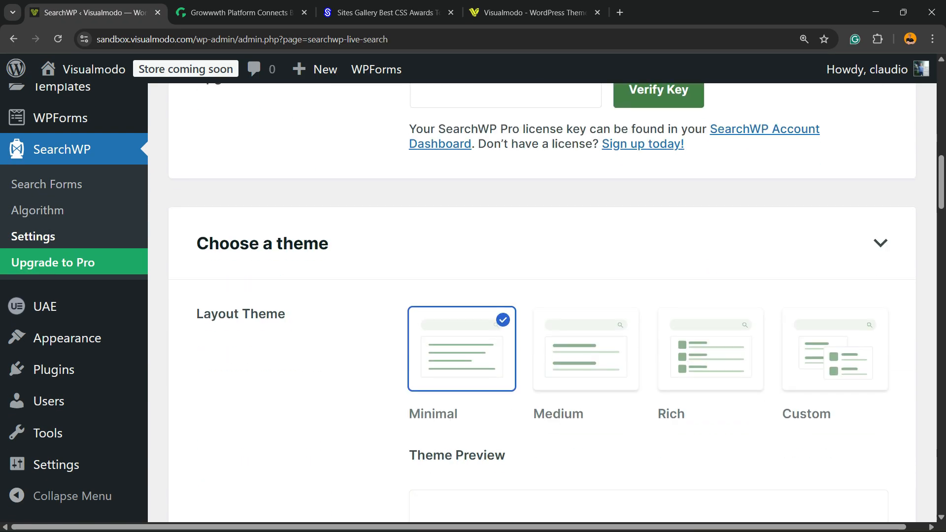
{"action": "scroll", "coordinate": [541, 296], "scroll_direction": "up", "scroll_amount": 3}
{"action": "scroll", "coordinate": [542, 296], "scroll_direction": "down", "scroll_amount": 3}
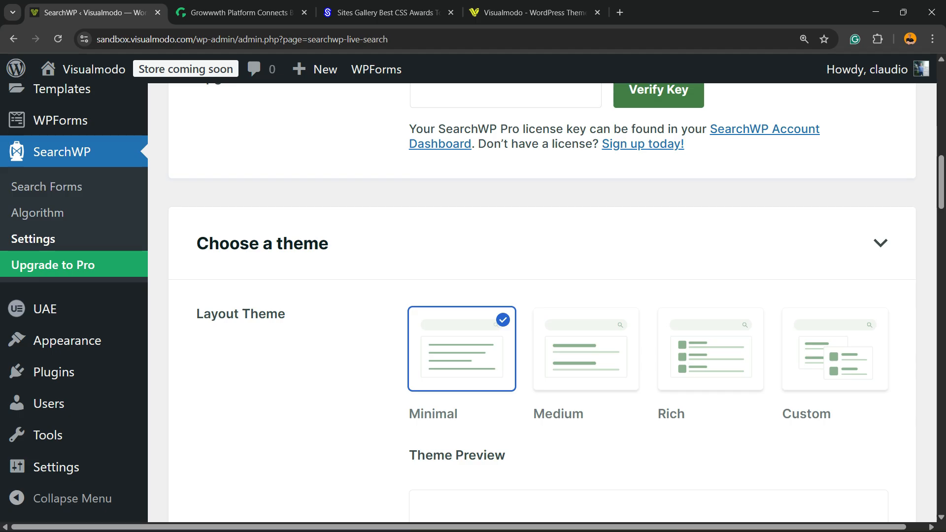
{"action": "scroll", "coordinate": [542, 296], "scroll_direction": "down", "scroll_amount": 6}
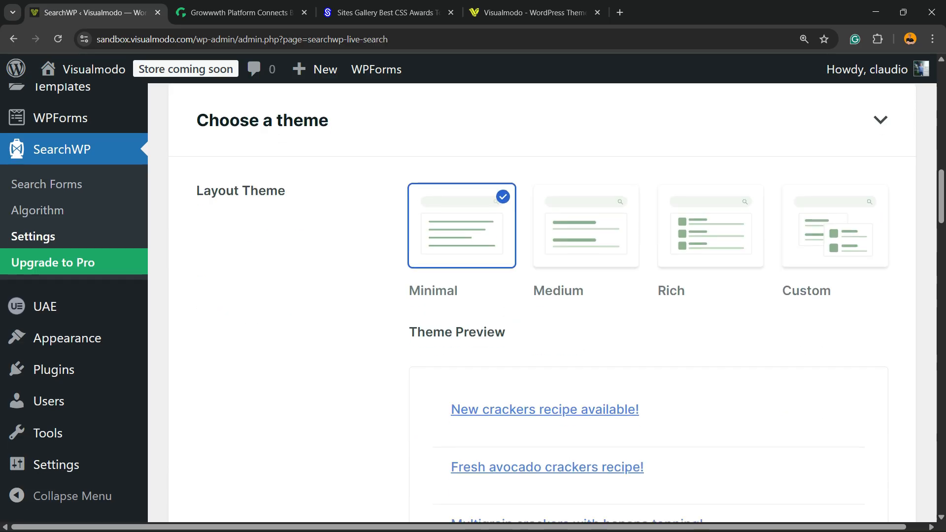
- Try the Minimal, Medium, Rich and Custom layout themes and compare their previews
{"action": "scroll", "coordinate": [586, 344], "scroll_direction": "up", "scroll_amount": 6}
{"action": "left_click", "coordinate": [586, 347]}
{"action": "scroll", "coordinate": [586, 347], "scroll_direction": "down", "scroll_amount": 7}
{"action": "scroll", "coordinate": [542, 296], "scroll_direction": "down", "scroll_amount": 5}
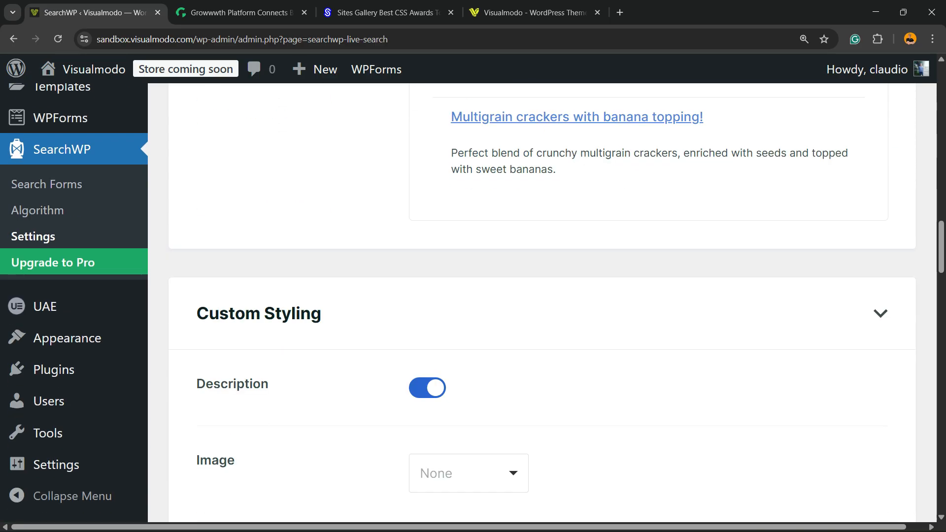
{"action": "scroll", "coordinate": [542, 295], "scroll_direction": "up", "scroll_amount": 12}
{"action": "left_click", "coordinate": [462, 349]}
{"action": "scroll", "coordinate": [462, 349], "scroll_direction": "down", "scroll_amount": 5}
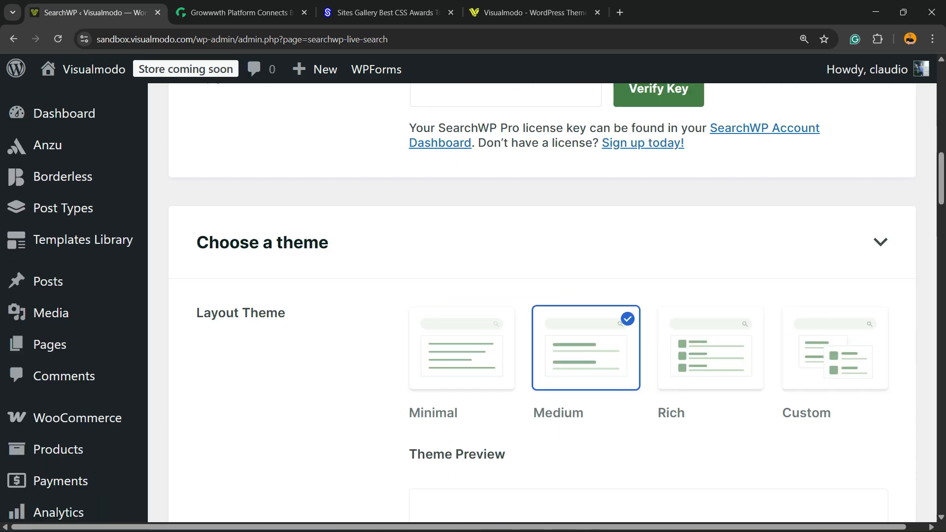
{"action": "scroll", "coordinate": [542, 303], "scroll_direction": "down", "scroll_amount": 5}
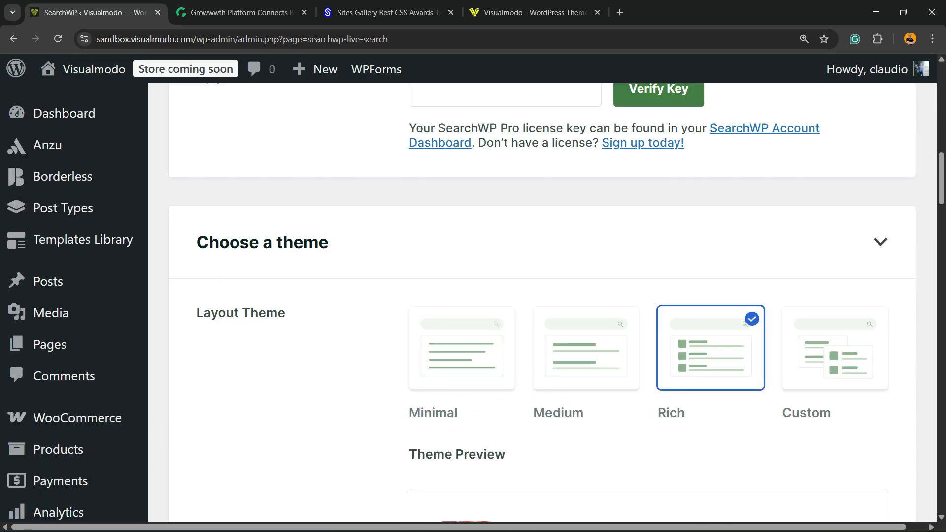
{"action": "scroll", "coordinate": [541, 303], "scroll_direction": "down", "scroll_amount": 5}
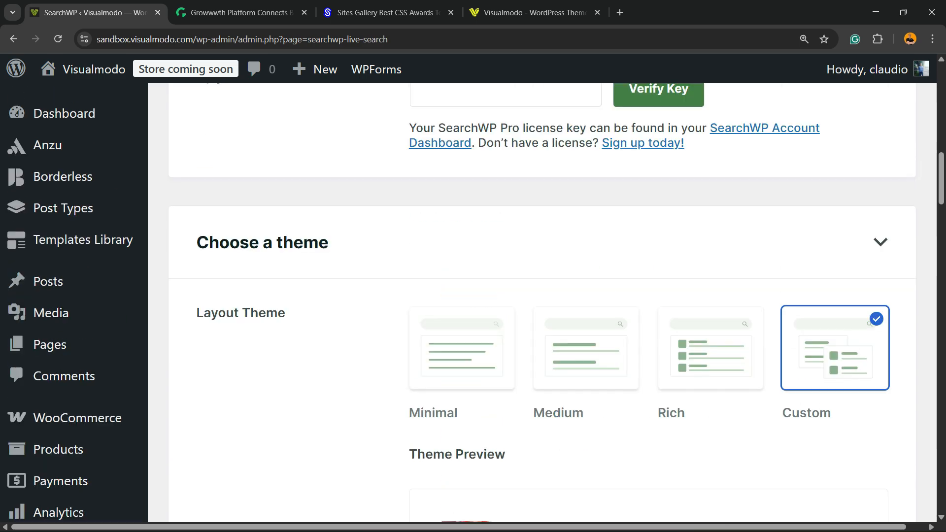
{"action": "scroll", "coordinate": [542, 303], "scroll_direction": "down", "scroll_amount": 7}
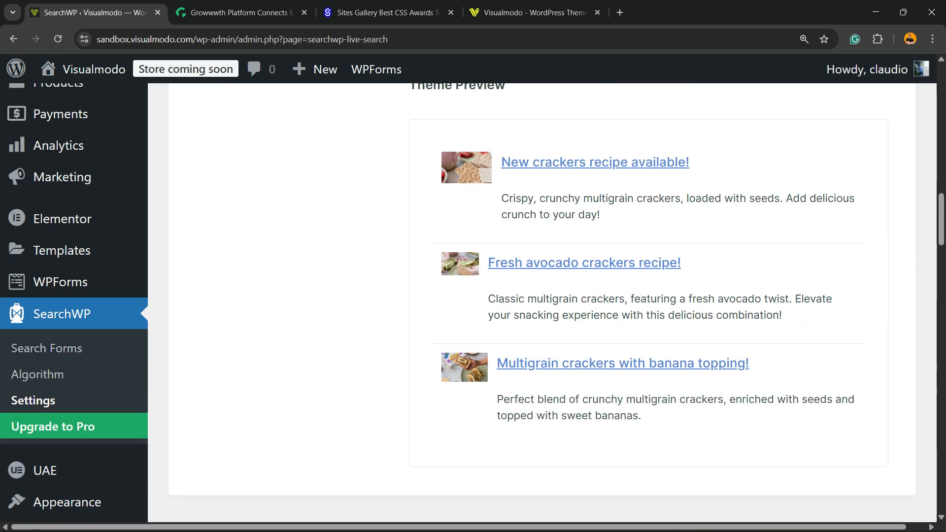
- Choose the Rich layout theme for the live search results and review its preview
{"action": "scroll", "coordinate": [542, 303], "scroll_direction": "up", "scroll_amount": 5}
{"action": "left_click", "coordinate": [710, 226]}
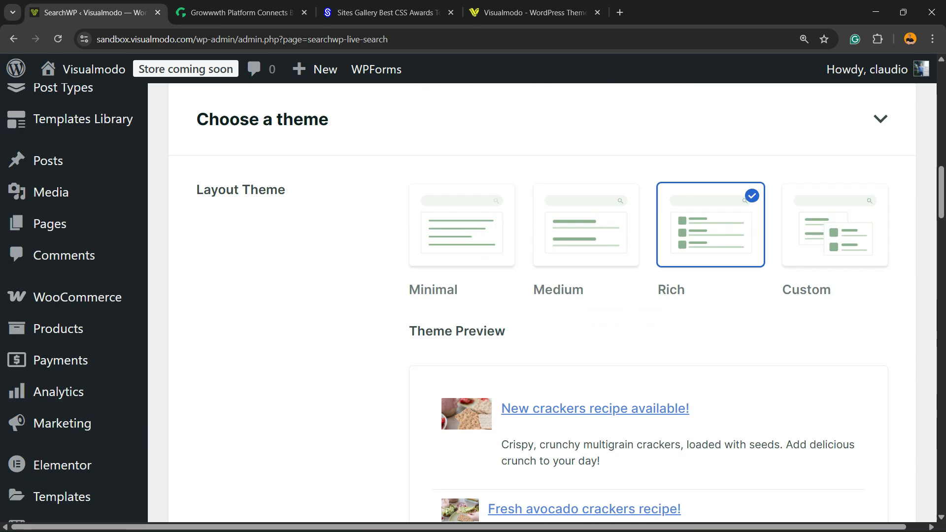
{"action": "scroll", "coordinate": [710, 225], "scroll_direction": "down", "scroll_amount": 5}
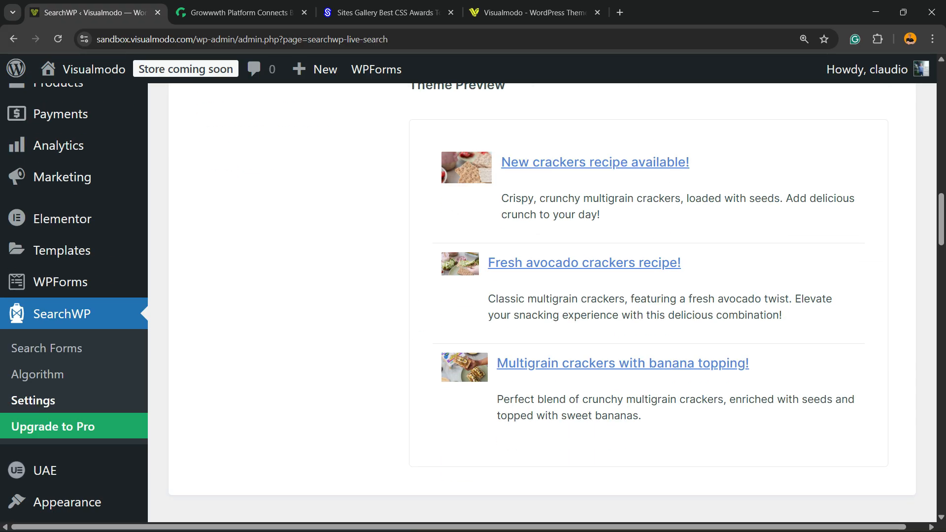
{"action": "scroll", "coordinate": [542, 302], "scroll_direction": "up", "scroll_amount": 3}
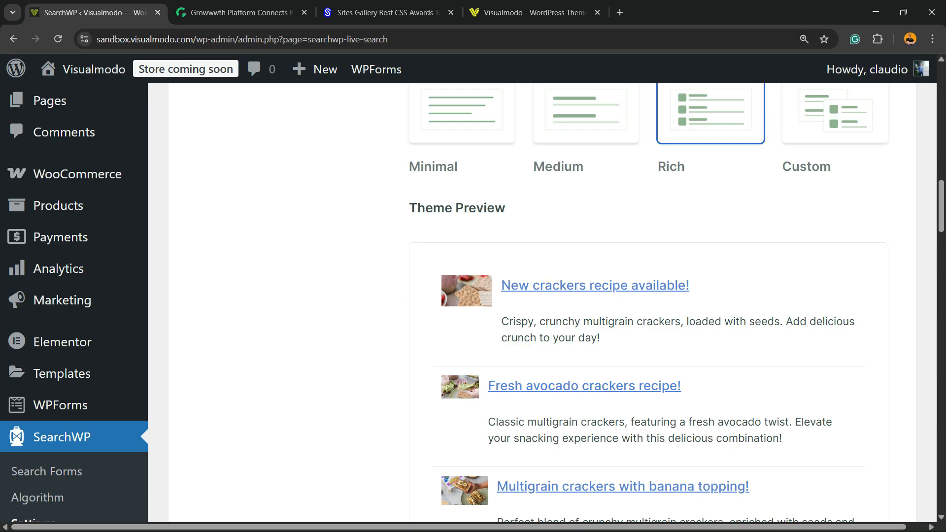
- Review the Custom Styling options, switching the Add to cart option on and off again
{"action": "scroll", "coordinate": [542, 303], "scroll_direction": "down", "scroll_amount": 10}
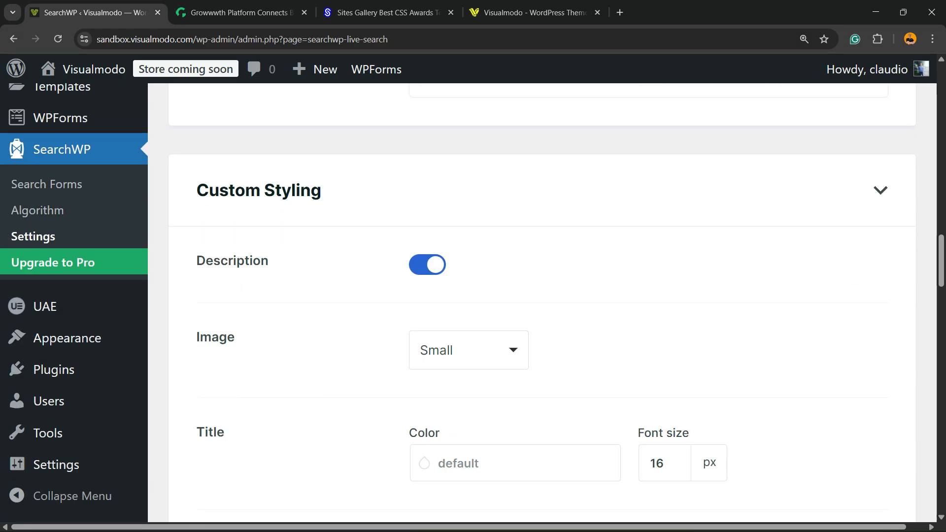
{"action": "scroll", "coordinate": [542, 303], "scroll_direction": "down", "scroll_amount": 3}
{"action": "scroll", "coordinate": [542, 303], "scroll_direction": "down", "scroll_amount": 5}
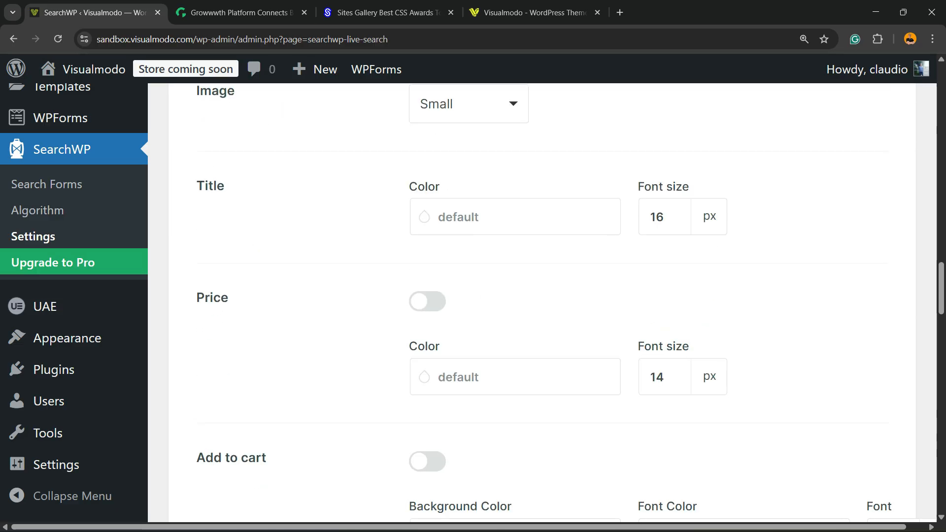
{"action": "scroll", "coordinate": [542, 302], "scroll_direction": "down", "scroll_amount": 3}
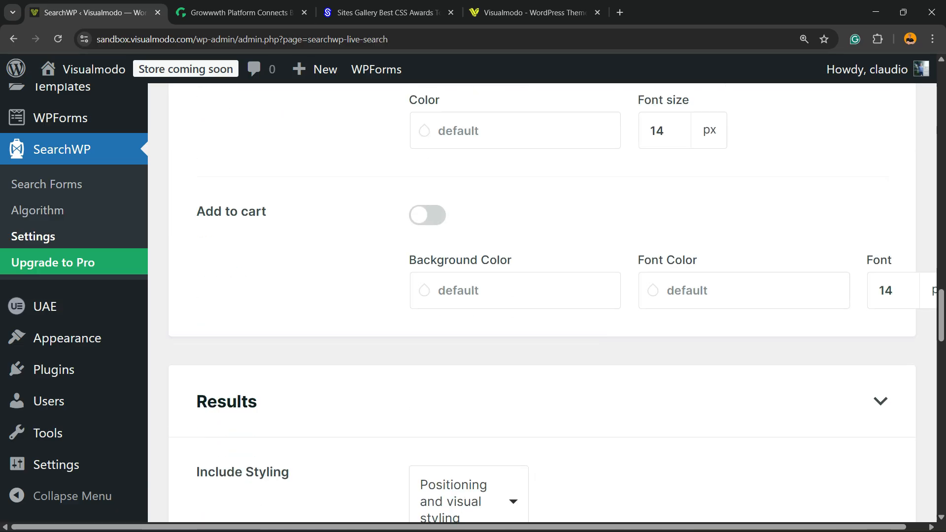
{"action": "left_click", "coordinate": [427, 216]}
{"action": "left_click", "coordinate": [427, 215]}
{"action": "scroll", "coordinate": [427, 215], "scroll_direction": "up", "scroll_amount": 2}
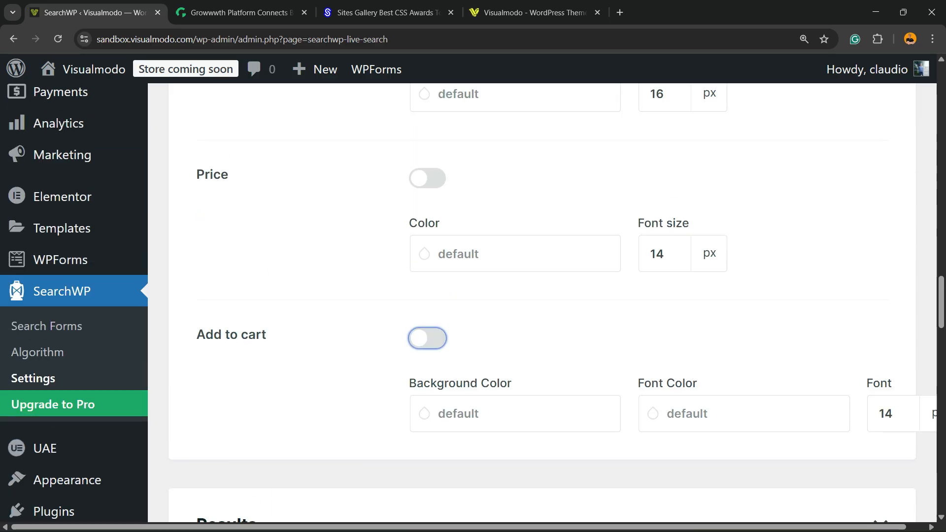
- Examine the Results and Misc settings, including styling, positioning, auto width, maximum results, no-results message and minimum characters length
{"action": "scroll", "coordinate": [542, 303], "scroll_direction": "down", "scroll_amount": 8}
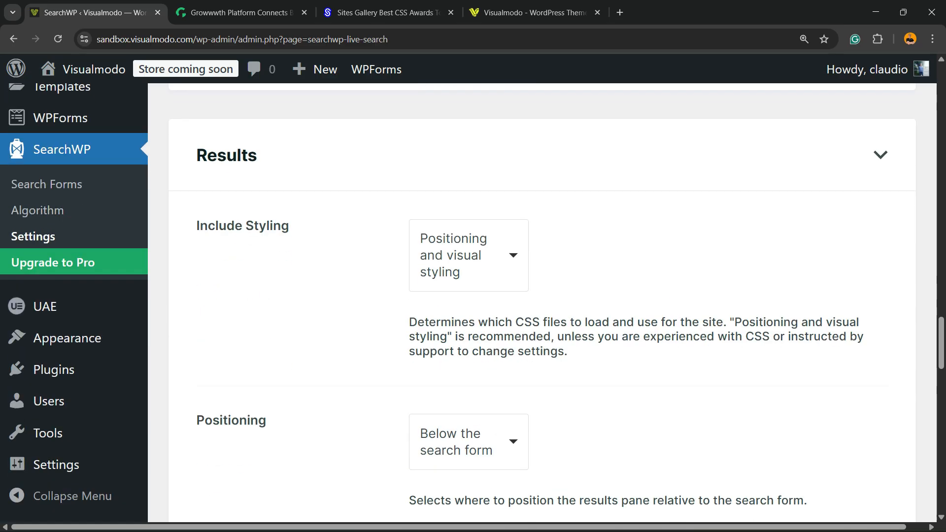
{"action": "left_click", "coordinate": [468, 255]}
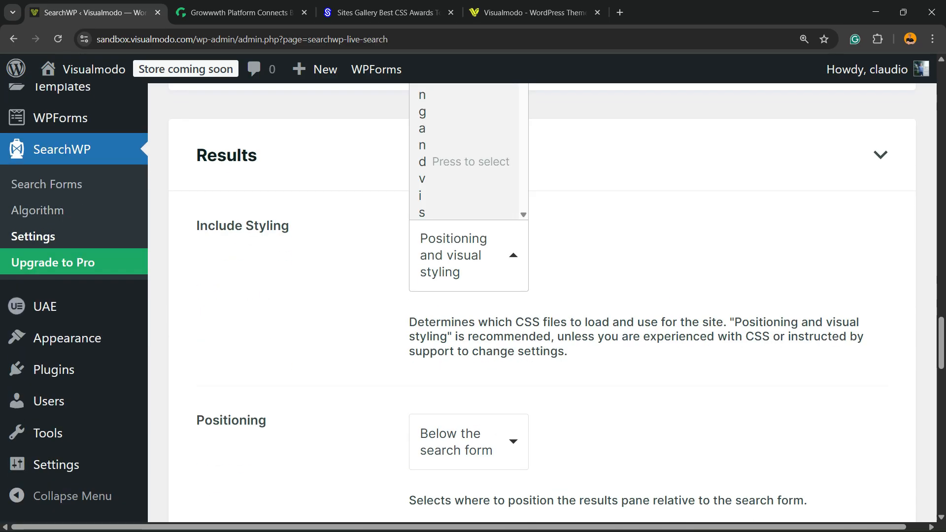
{"action": "left_click", "coordinate": [469, 255]}
{"action": "scroll", "coordinate": [542, 303], "scroll_direction": "down", "scroll_amount": 2}
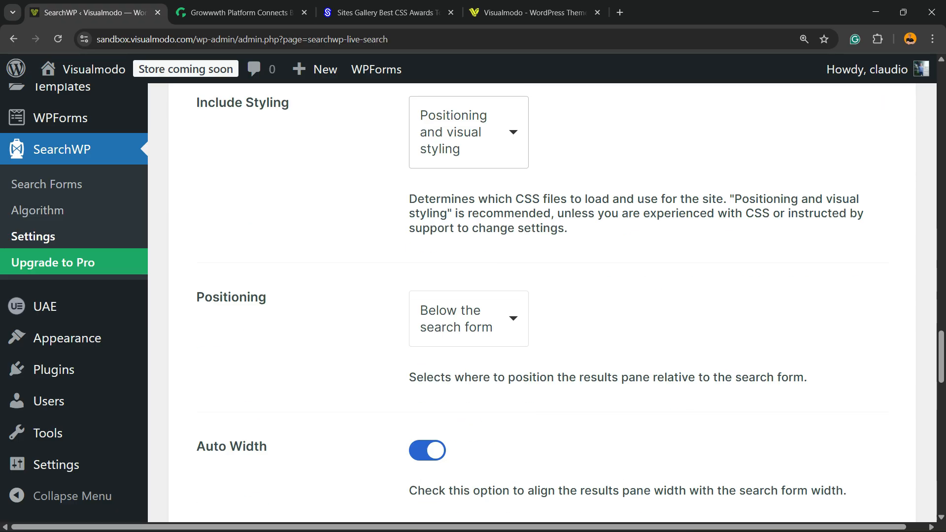
{"action": "scroll", "coordinate": [542, 303], "scroll_direction": "down", "scroll_amount": 3}
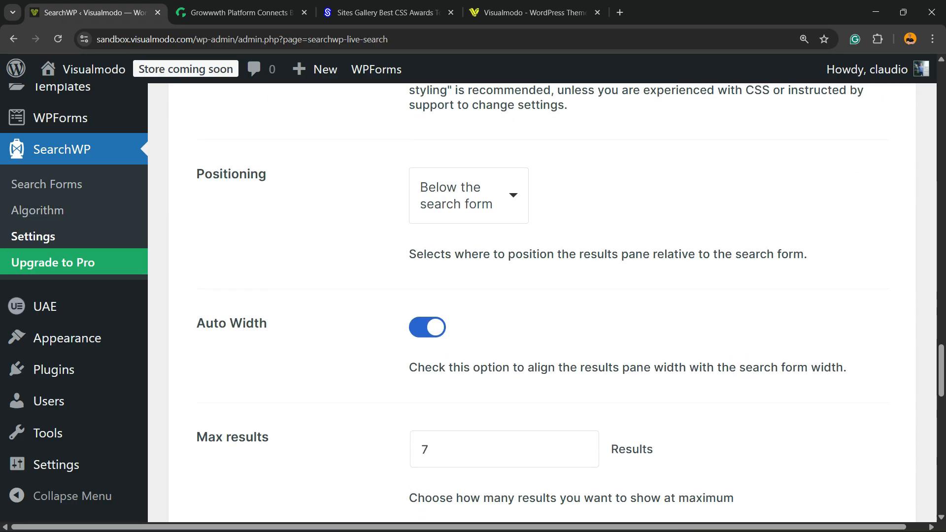
{"action": "scroll", "coordinate": [541, 302], "scroll_direction": "down", "scroll_amount": 3}
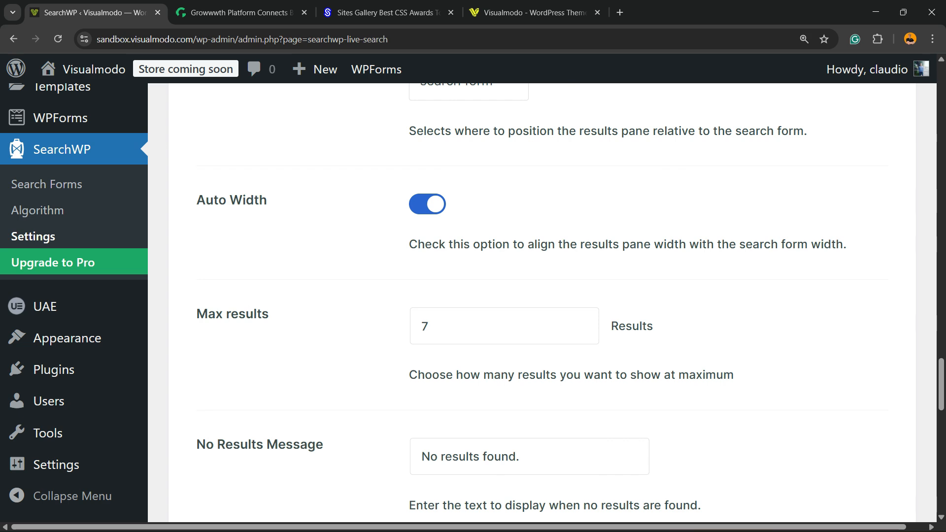
{"action": "scroll", "coordinate": [542, 303], "scroll_direction": "down", "scroll_amount": 3}
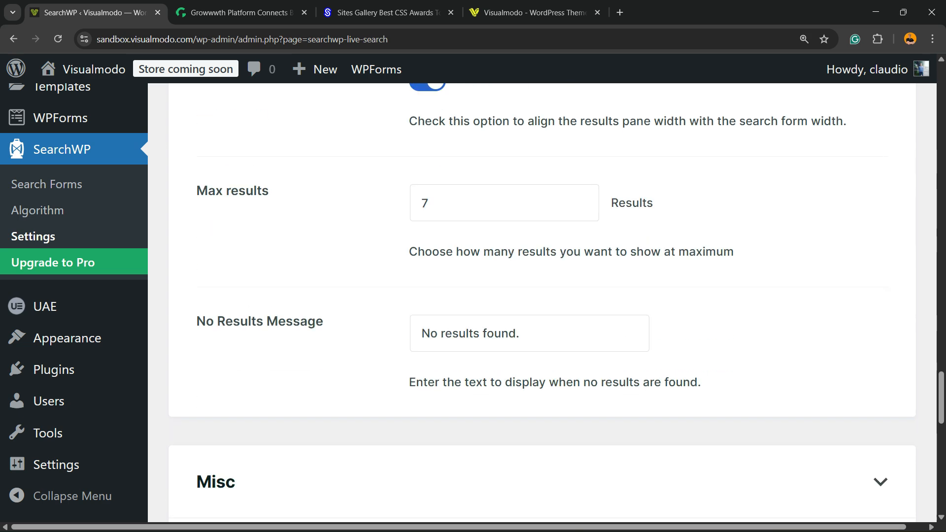
{"action": "scroll", "coordinate": [542, 303], "scroll_direction": "down", "scroll_amount": 3}
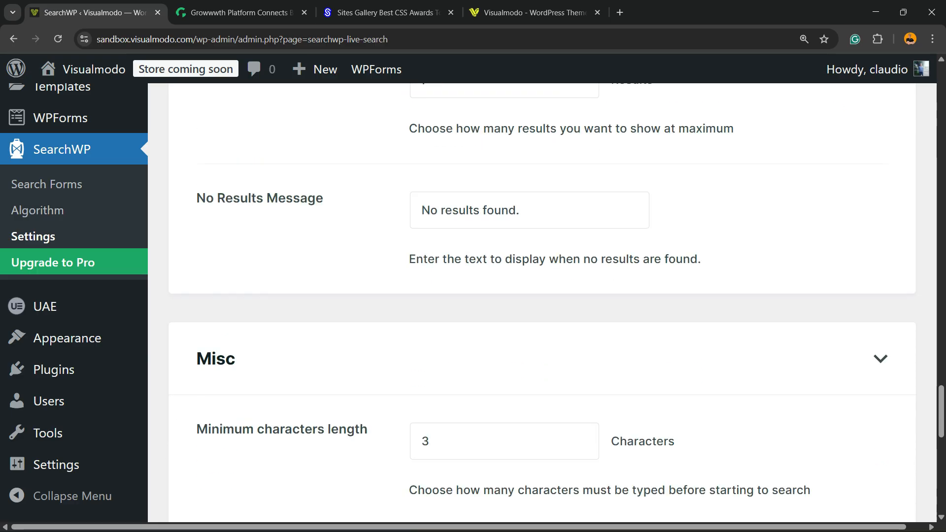
{"action": "scroll", "coordinate": [542, 303], "scroll_direction": "down", "scroll_amount": 9}
{"action": "scroll", "coordinate": [542, 302], "scroll_direction": "down", "scroll_amount": 5}
- Open the Search Modal settings of SearchWP
{"action": "scroll", "coordinate": [542, 303], "scroll_direction": "up", "scroll_amount": 20}
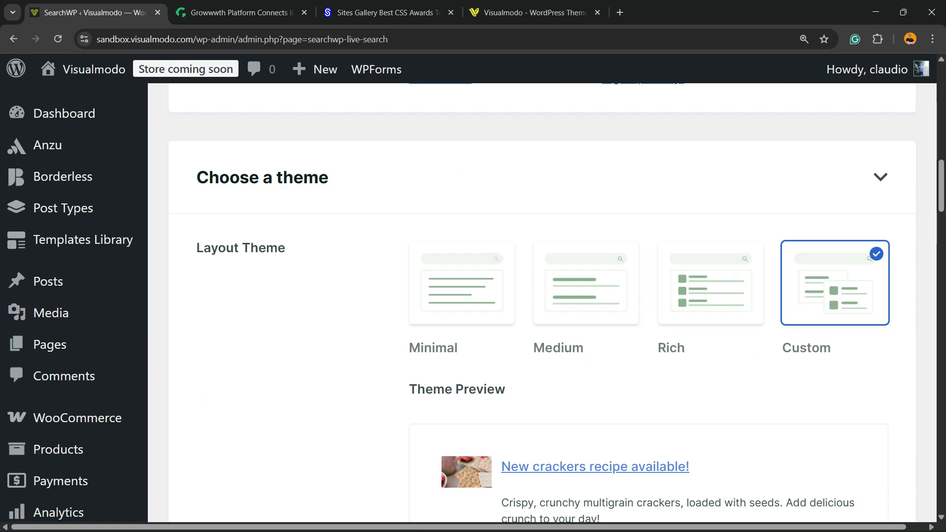
{"action": "scroll", "coordinate": [542, 302], "scroll_direction": "up", "scroll_amount": 15}
{"action": "left_click", "coordinate": [317, 212]}
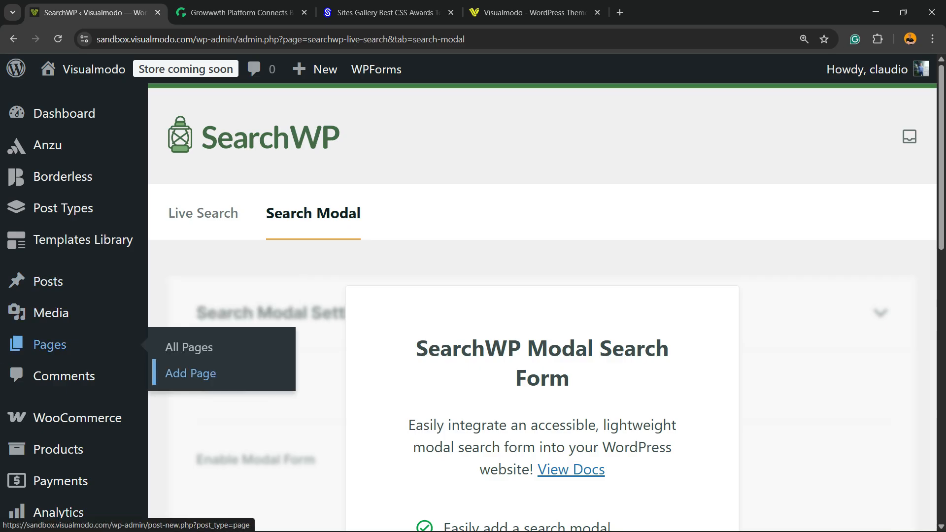
- Create a new page and insert a Search block into it
{"action": "left_click", "coordinate": [187, 373]}
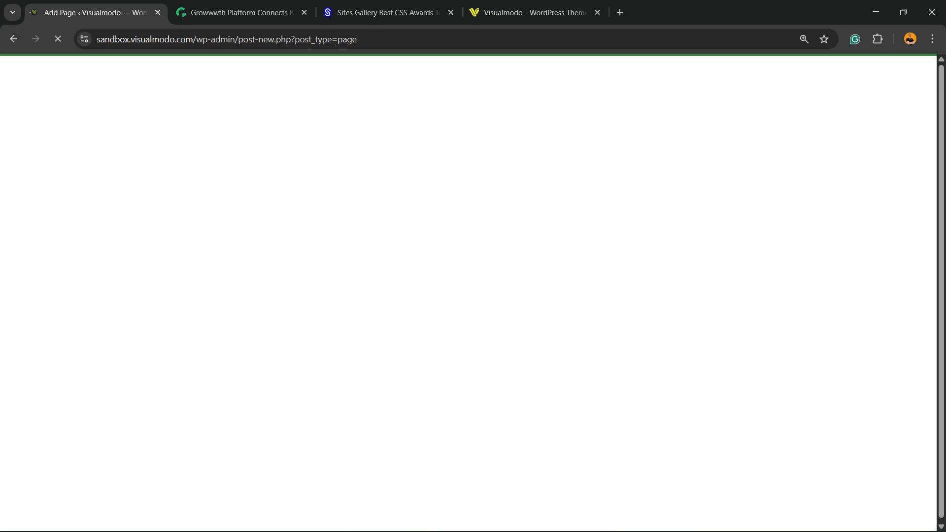
{"action": "left_click", "coordinate": [840, 289]}
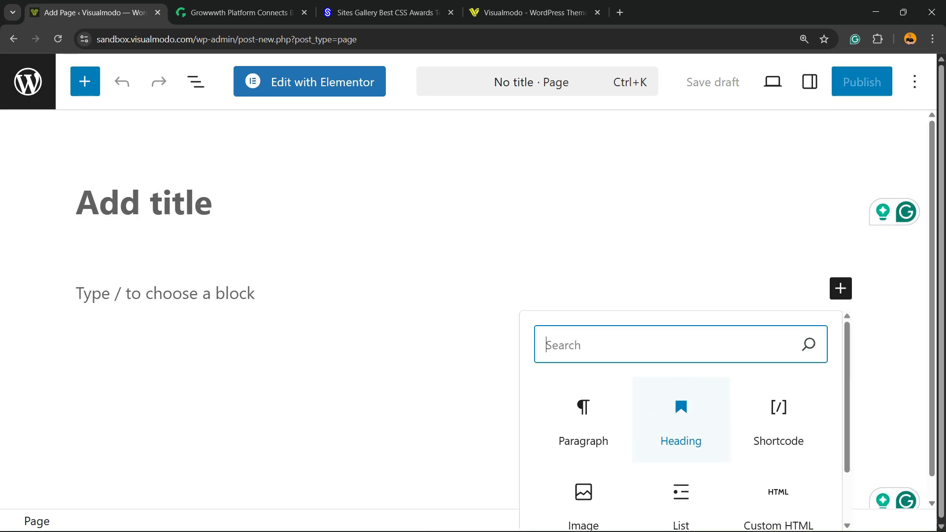
{"action": "type", "text": "s"}
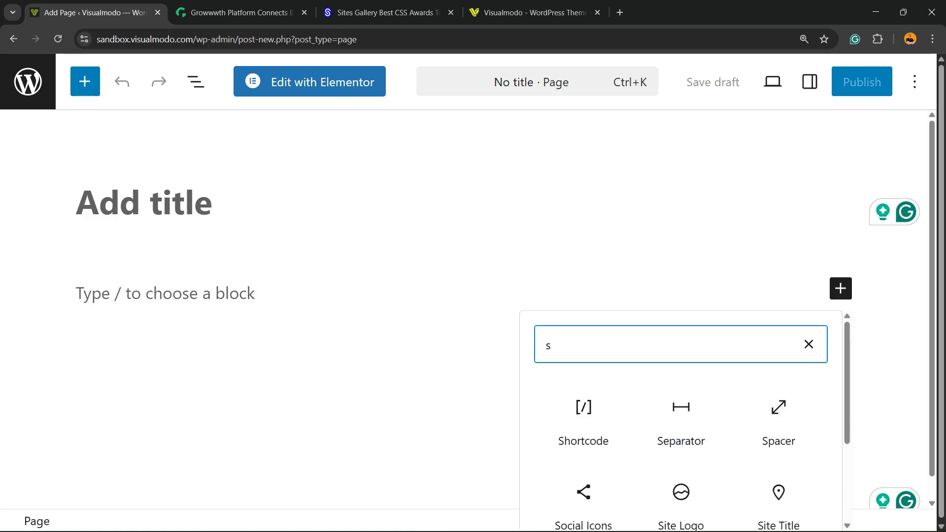
{"action": "type", "text": "r"}
{"action": "key", "text": "ctrl+a"}
{"action": "type", "text": "se"}
{"action": "left_click", "coordinate": [681, 419]}
- Show the Search block's button as an icon
{"action": "left_click", "coordinate": [221, 249]}
{"action": "left_click", "coordinate": [255, 248]}
- Try the Button inside and No button positions for the Search block and toggle its label off and on again
{"action": "left_click", "coordinate": [221, 249]}
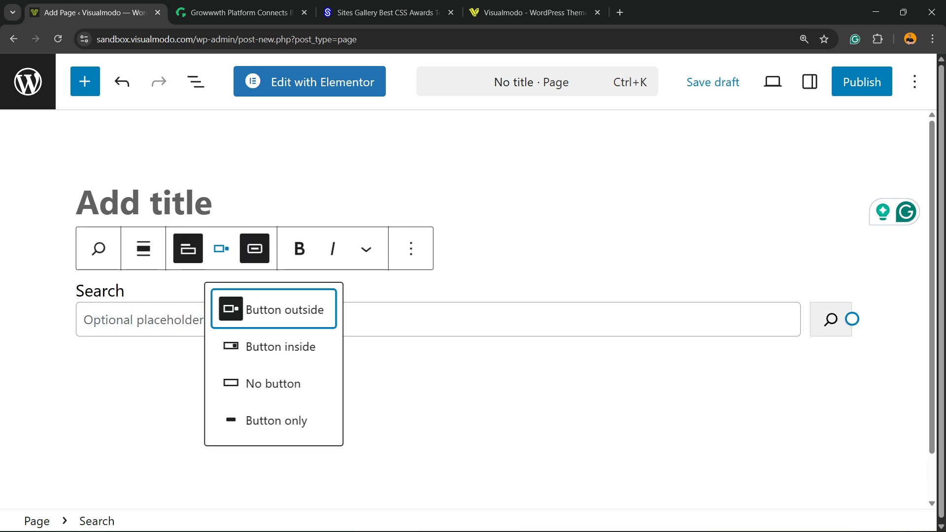
{"action": "left_click", "coordinate": [280, 347]}
{"action": "left_click", "coordinate": [221, 249]}
{"action": "left_click", "coordinate": [274, 383]}
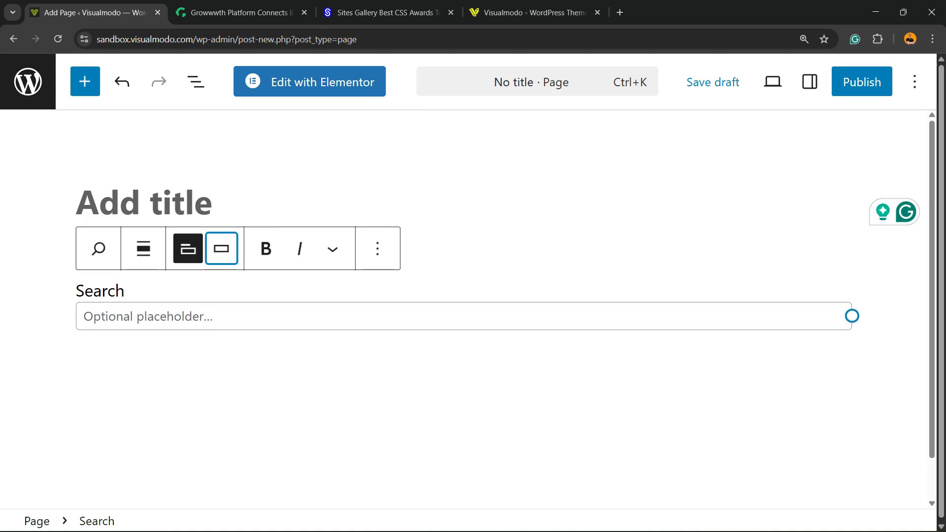
{"action": "left_click", "coordinate": [188, 249]}
{"action": "left_click", "coordinate": [188, 249]}
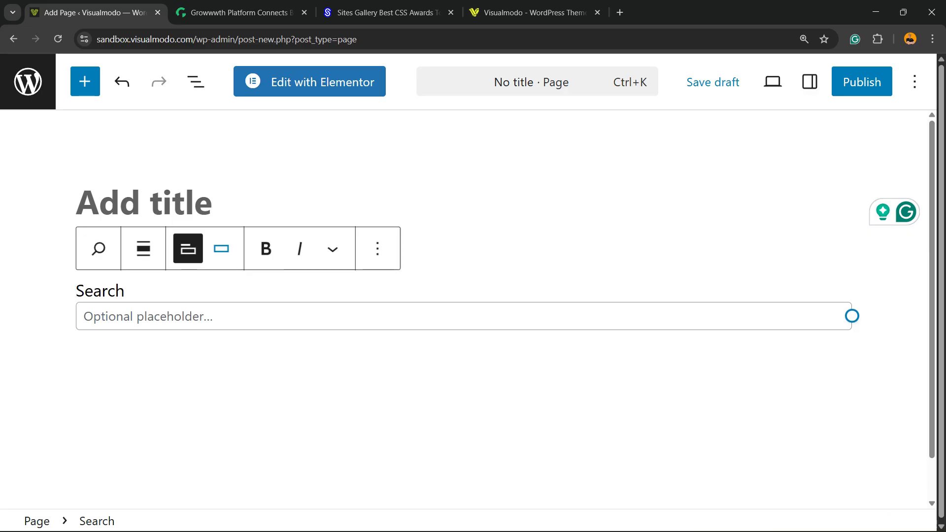
- Set the Search block's button position to Button only and save the page as a draft
{"action": "left_click", "coordinate": [222, 249]}
{"action": "left_click", "coordinate": [274, 420]}
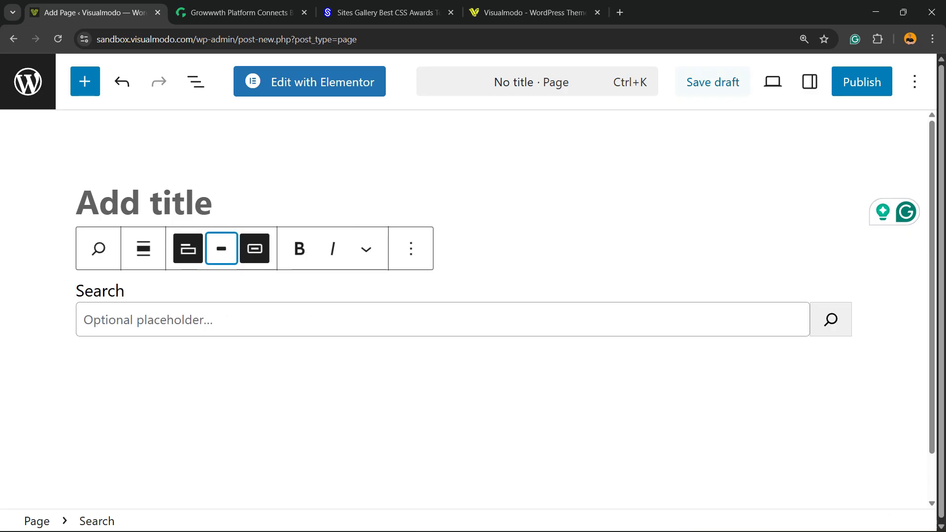
{"action": "left_click", "coordinate": [712, 82]}
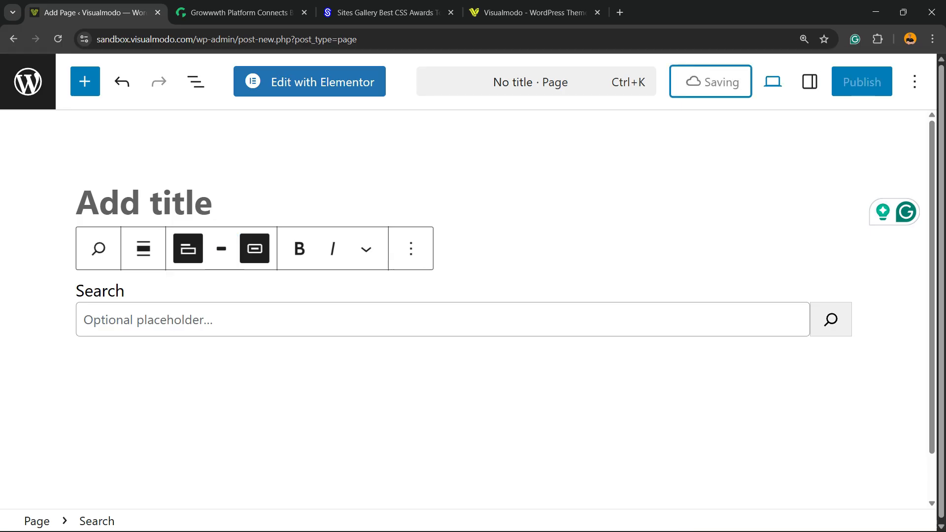
- Show the Search block's settings and preview the draft page in a new tab
{"action": "left_click", "coordinate": [809, 81]}
{"action": "left_click", "coordinate": [773, 81]}
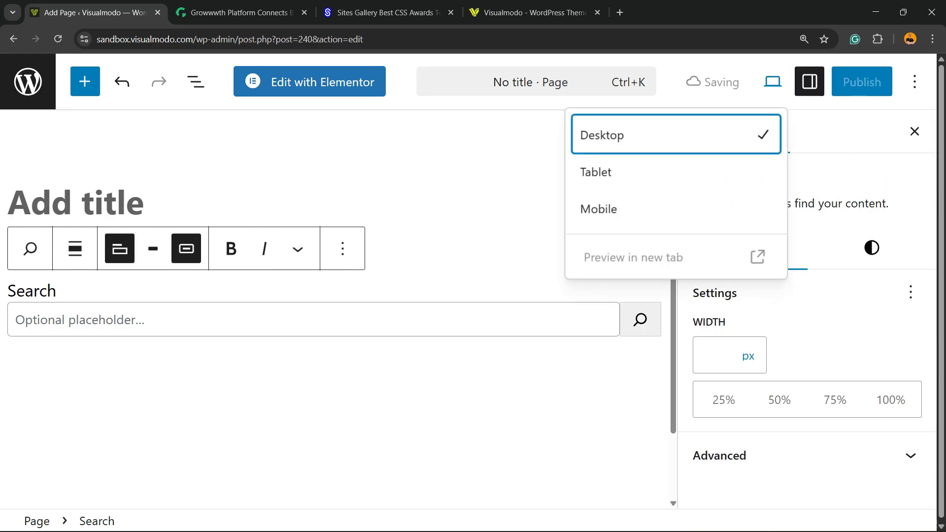
{"action": "left_click", "coordinate": [633, 257]}
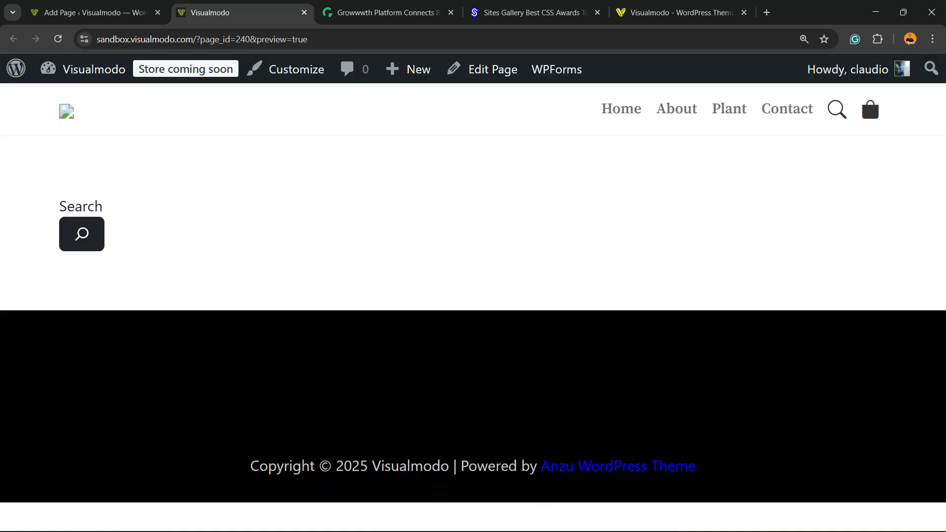
- Expand the search field on the previewed page, search for "hel" and examine the live results
{"action": "scroll", "coordinate": [473, 293], "scroll_direction": "down", "scroll_amount": 1}
{"action": "scroll", "coordinate": [472, 293], "scroll_direction": "up", "scroll_amount": 3}
{"action": "left_click", "coordinate": [95, 321]}
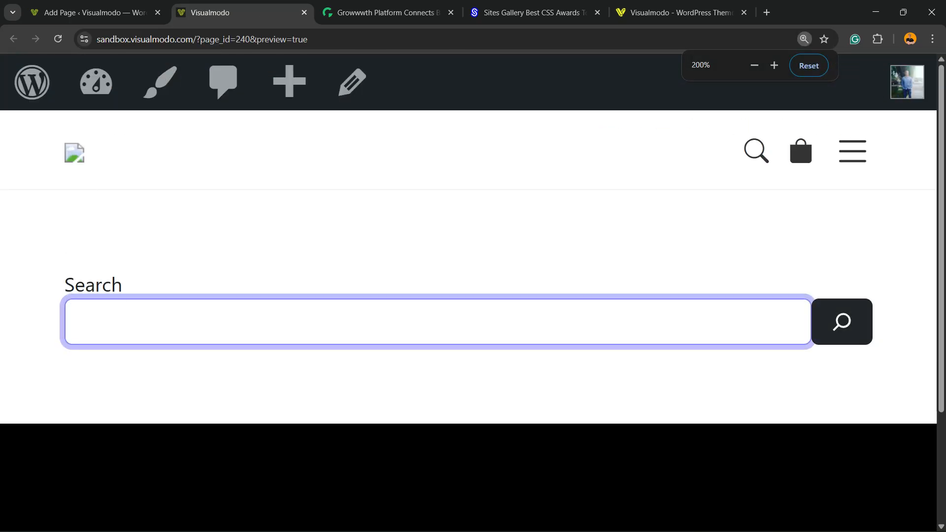
{"action": "type", "text": "he"}
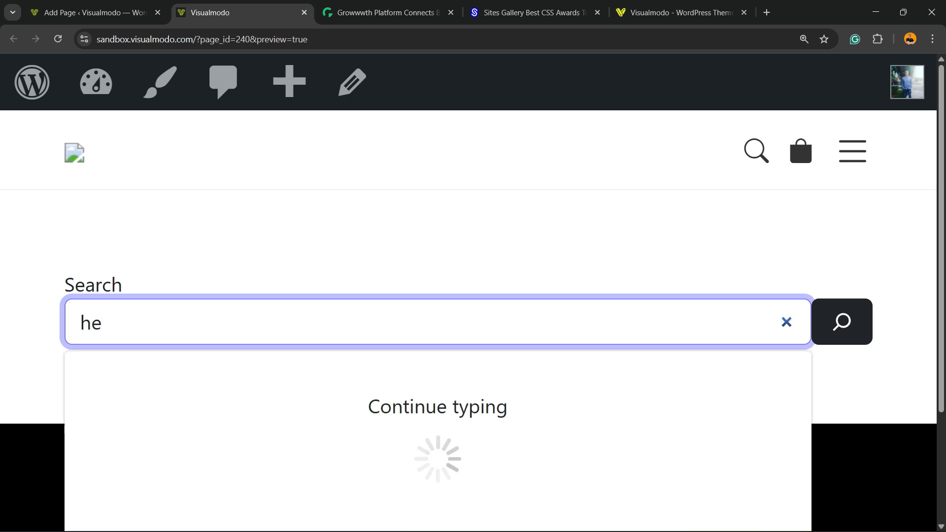
{"action": "scroll", "coordinate": [468, 320], "scroll_direction": "down", "scroll_amount": 3}
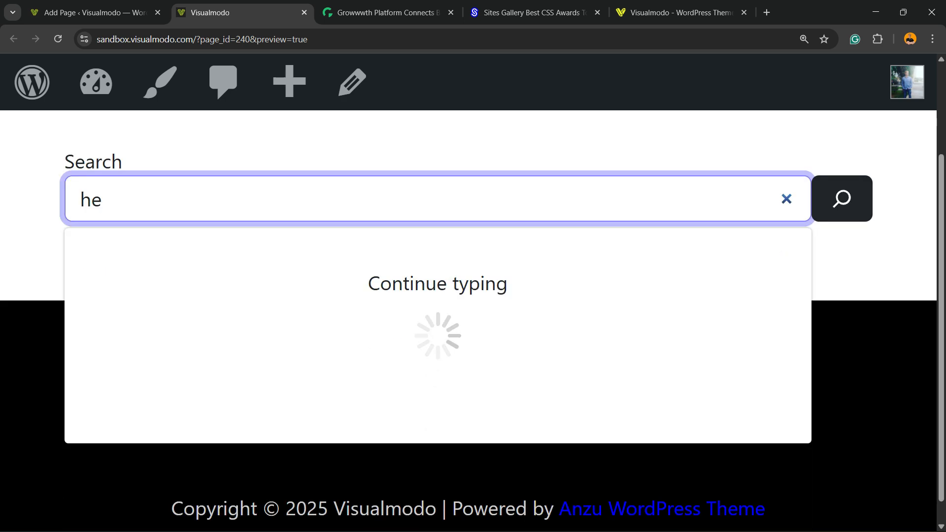
{"action": "type", "text": "k"}
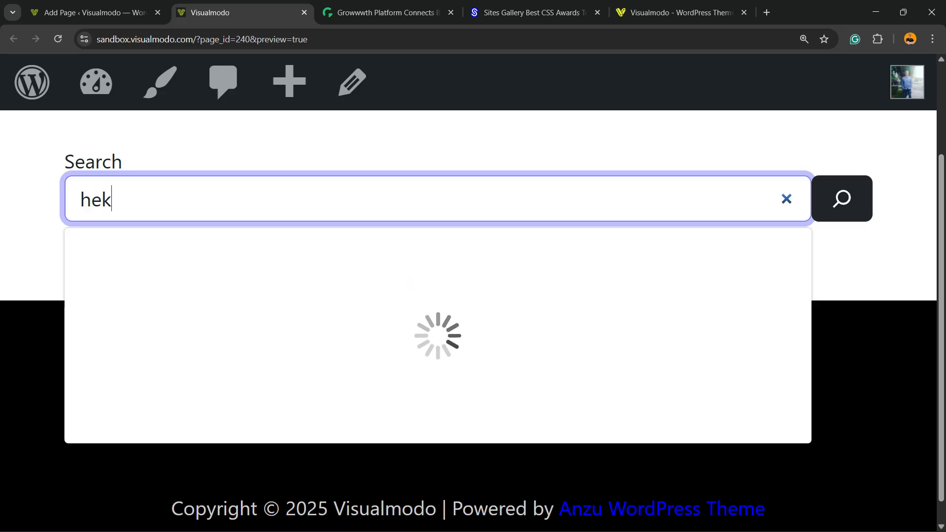
{"action": "key", "text": "shift+Left"}
{"action": "type", "text": "l"}
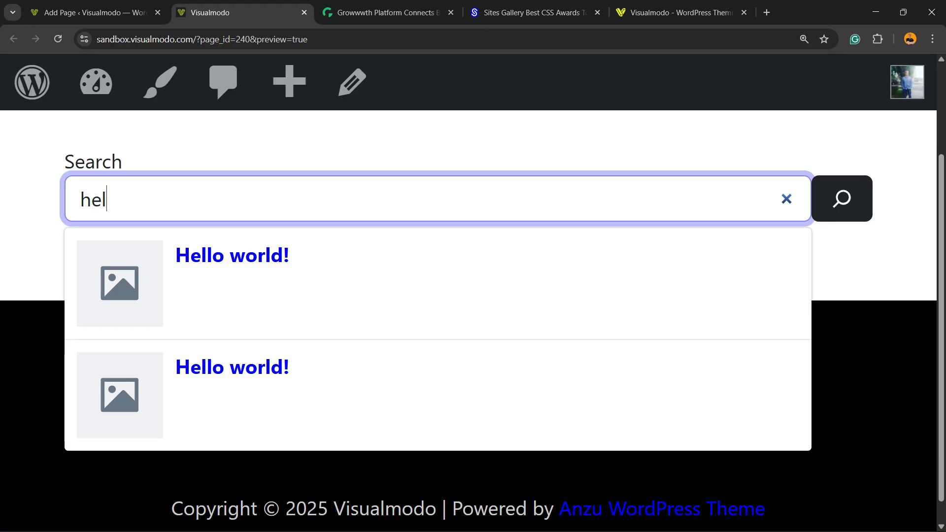
{"action": "scroll", "coordinate": [468, 306], "scroll_direction": "up", "scroll_amount": 3}
{"action": "scroll", "coordinate": [468, 306], "scroll_direction": "down", "scroll_amount": 3}
{"action": "scroll", "coordinate": [468, 305], "scroll_direction": "up", "scroll_amount": 3}
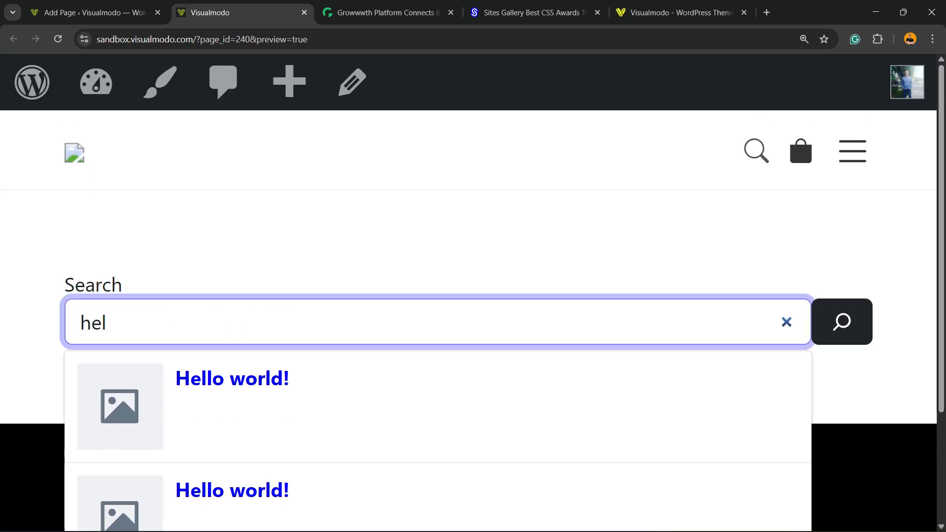
- Open the search field in the site header and view the page with it expanded
{"action": "left_click", "coordinate": [756, 150]}
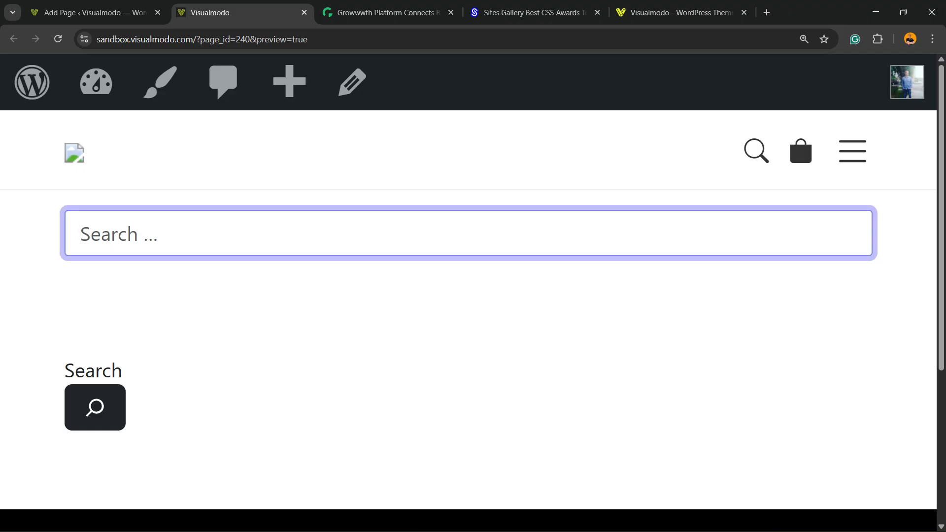
{"action": "scroll", "coordinate": [468, 305], "scroll_direction": "down", "scroll_amount": 5}
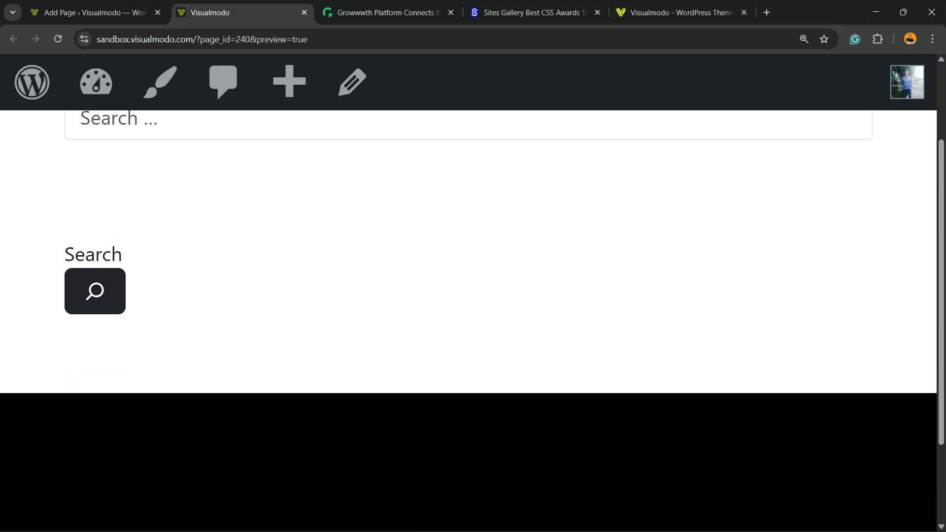
{"action": "scroll", "coordinate": [468, 305], "scroll_direction": "up", "scroll_amount": 5}
- Return to the page editor and reduce the browser zoom to 125%
{"action": "key", "text": "ctrl+shift+Tab"}
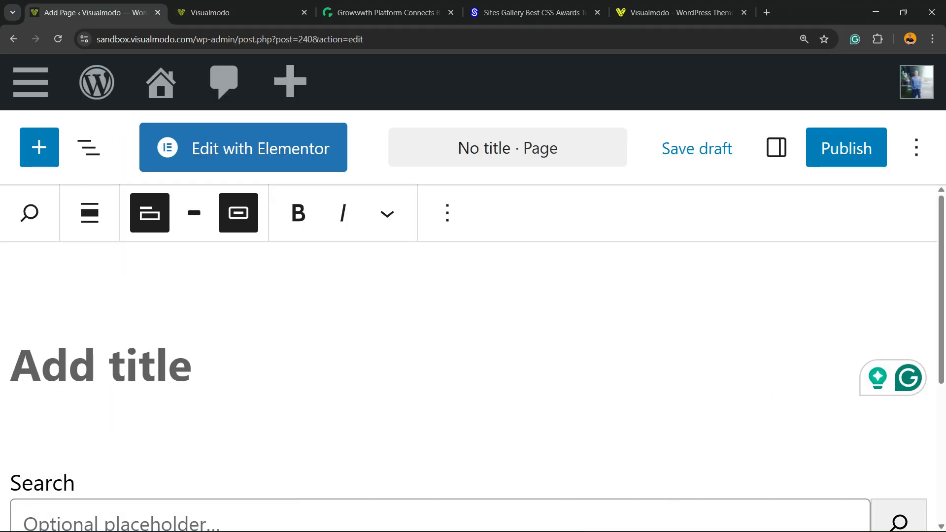
{"action": "key", "text": "ctrl+minus"}
{"action": "key", "text": "ctrl+minus"}
{"action": "key", "text": "ctrl+minus"}
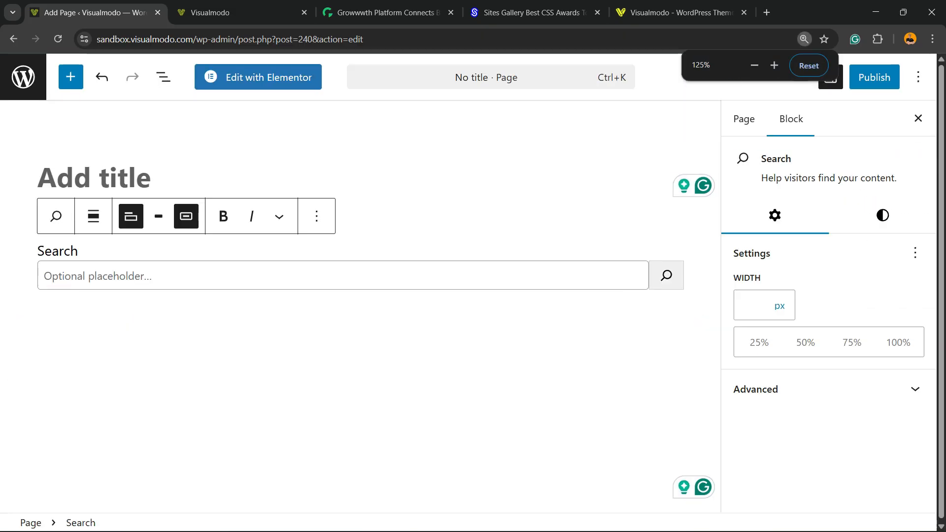